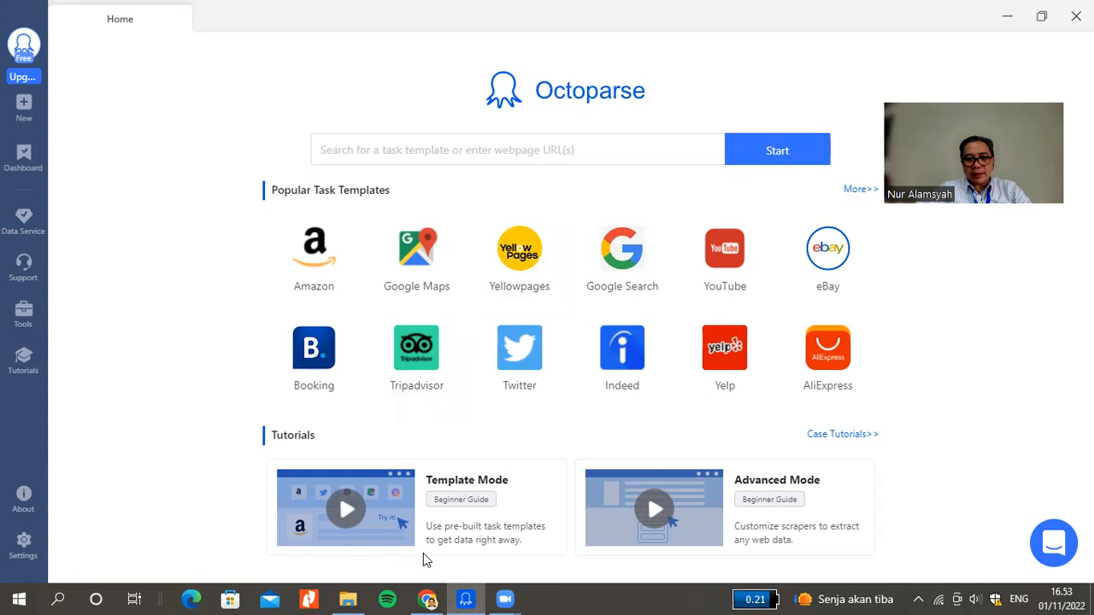
- Switch to Chrome and examine the Traveloka Jakarta–Bali flight results, including airlines, times and prices
{"action": "left_click", "coordinate": [430, 598]}
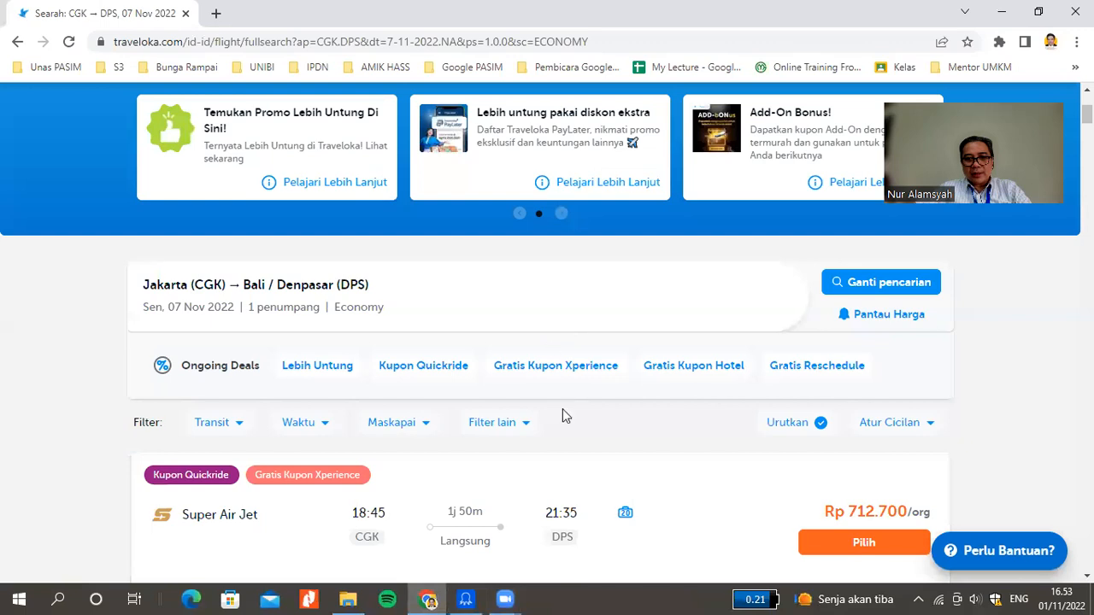
{"action": "scroll", "coordinate": [563, 410], "scroll_direction": "down", "scroll_amount": 2}
{"action": "scroll", "coordinate": [563, 412], "scroll_direction": "down", "scroll_amount": 3}
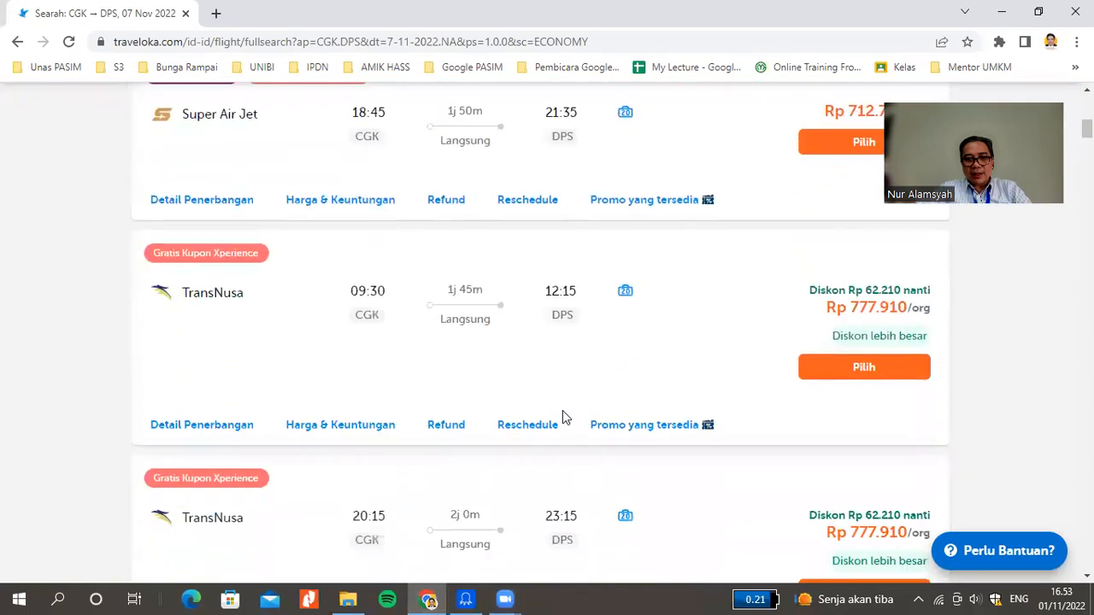
{"action": "scroll", "coordinate": [562, 417], "scroll_direction": "up", "scroll_amount": 3}
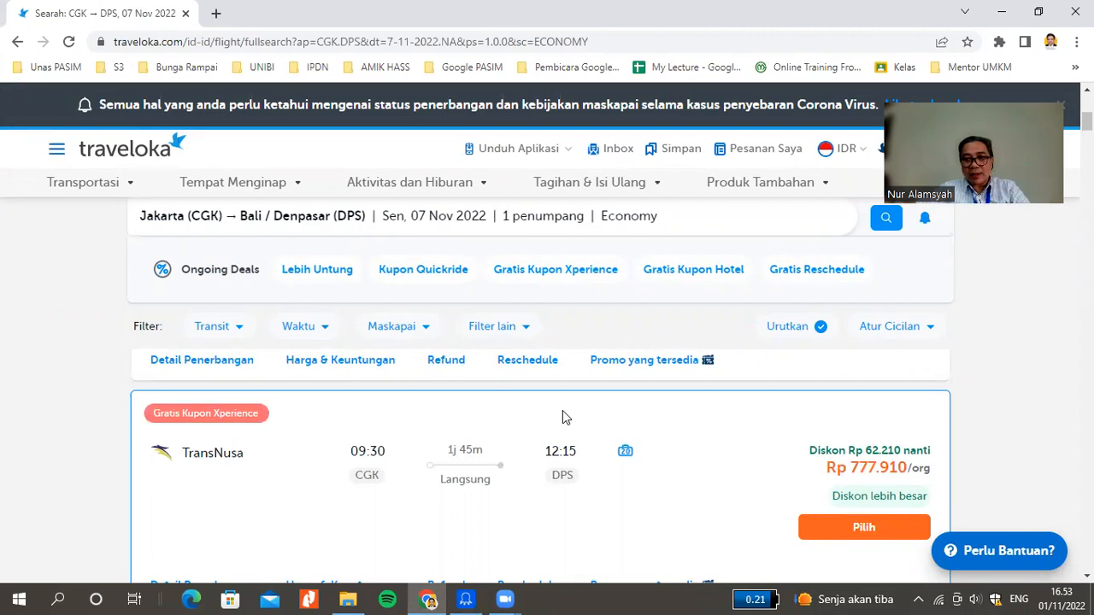
{"action": "scroll", "coordinate": [563, 417], "scroll_direction": "down", "scroll_amount": 1}
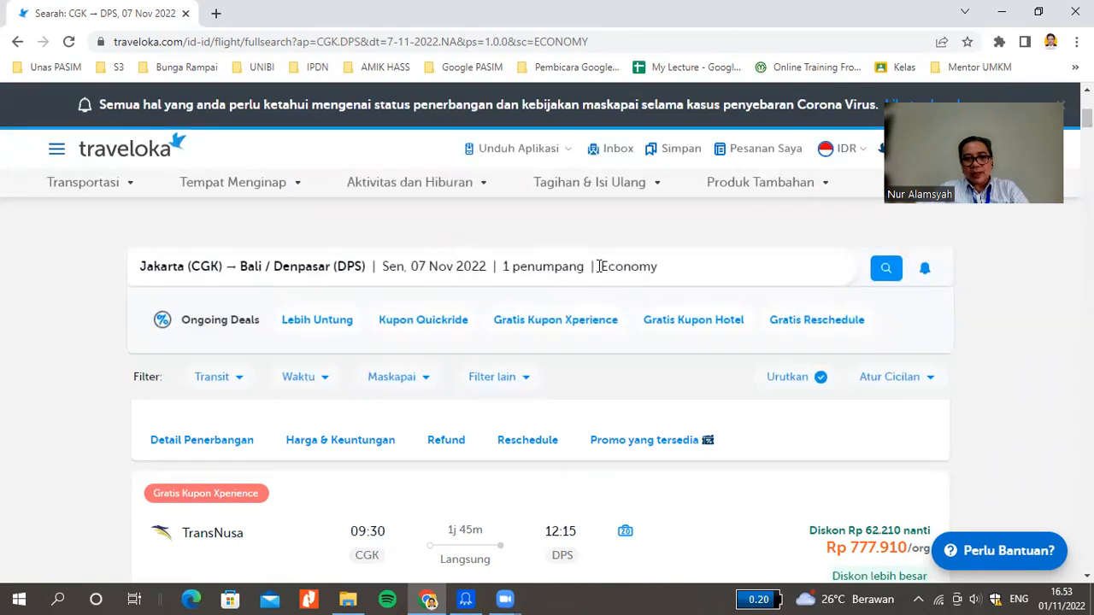
{"action": "scroll", "coordinate": [545, 355], "scroll_direction": "down", "scroll_amount": 1}
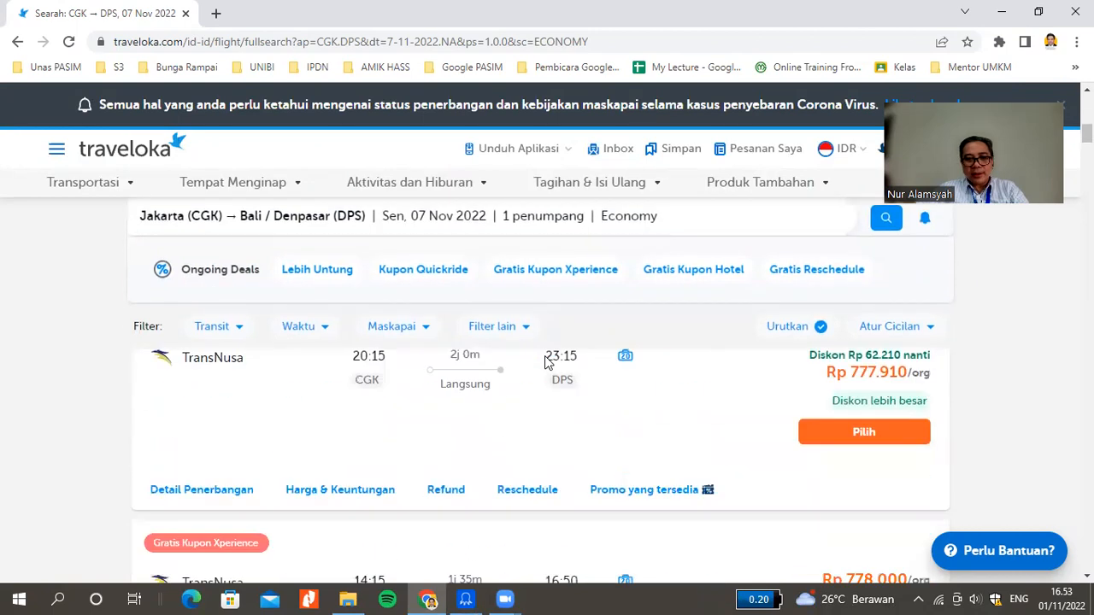
{"action": "scroll", "coordinate": [548, 410], "scroll_direction": "down", "scroll_amount": 15}
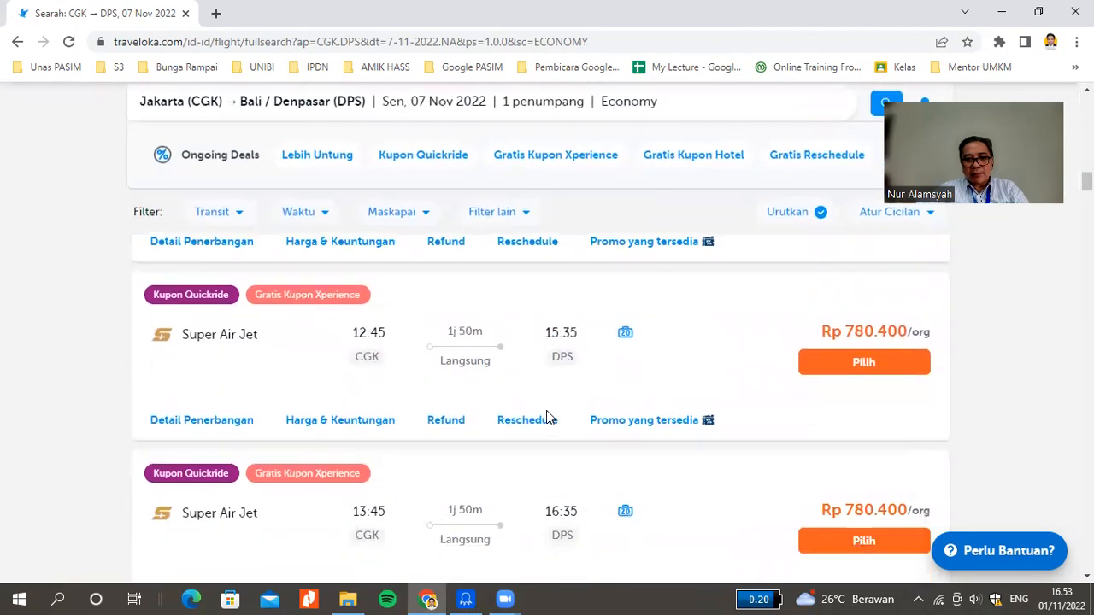
{"action": "scroll", "coordinate": [548, 416], "scroll_direction": "up", "scroll_amount": 15}
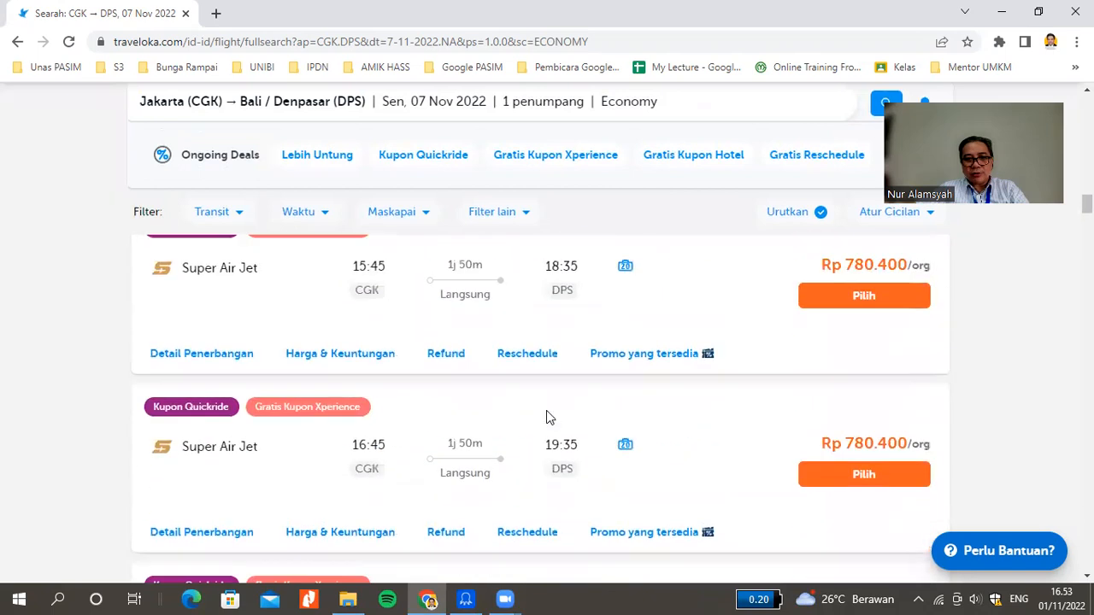
{"action": "scroll", "coordinate": [547, 416], "scroll_direction": "up", "scroll_amount": 15}
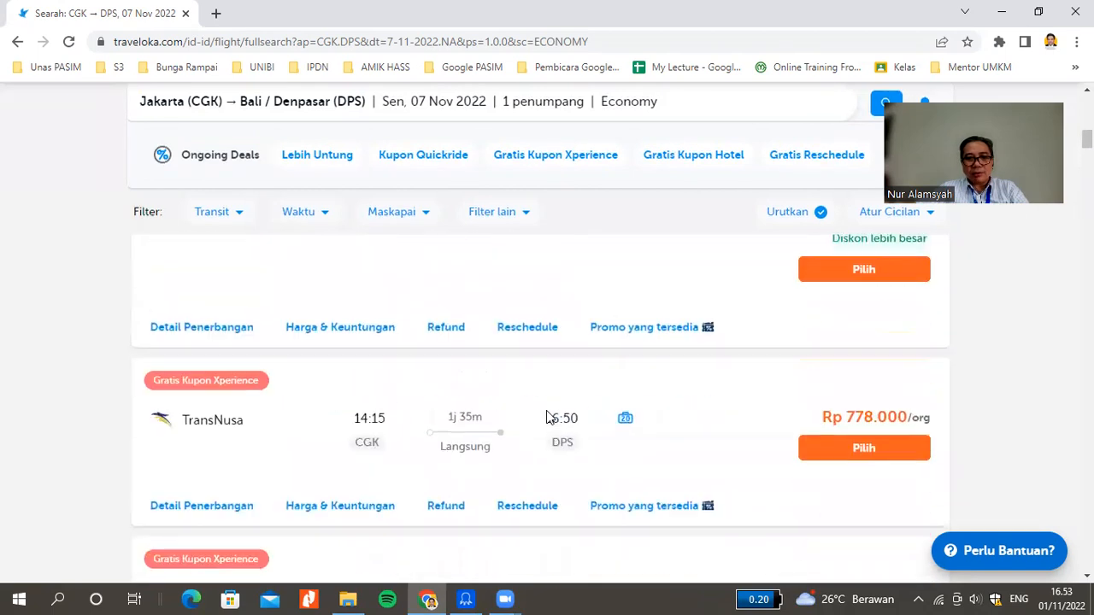
{"action": "scroll", "coordinate": [546, 418], "scroll_direction": "up", "scroll_amount": 3}
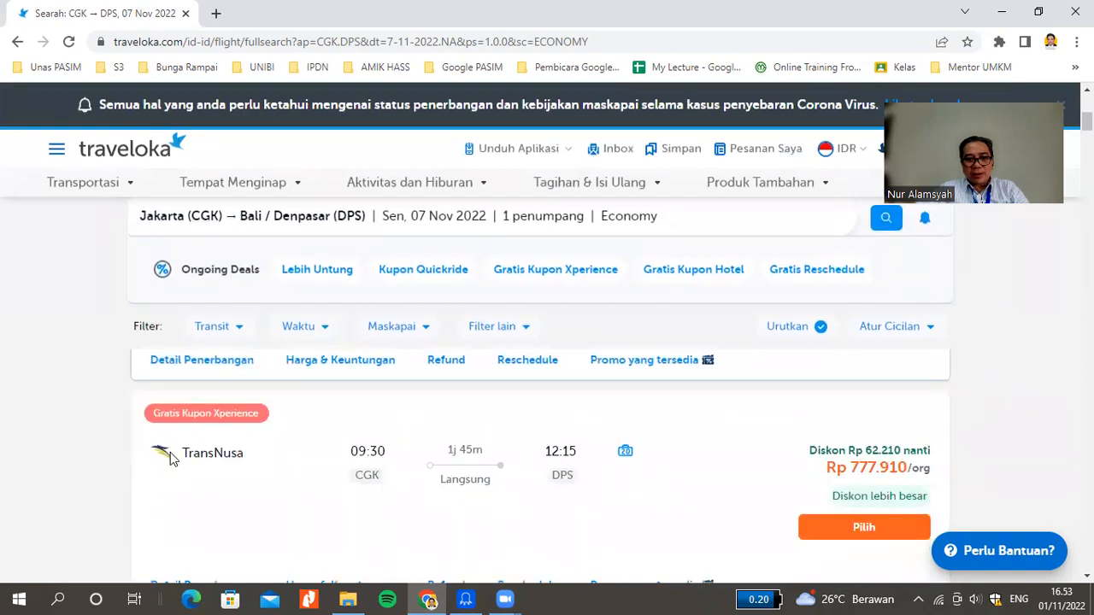
{"action": "scroll", "coordinate": [170, 453], "scroll_direction": "down", "scroll_amount": 1}
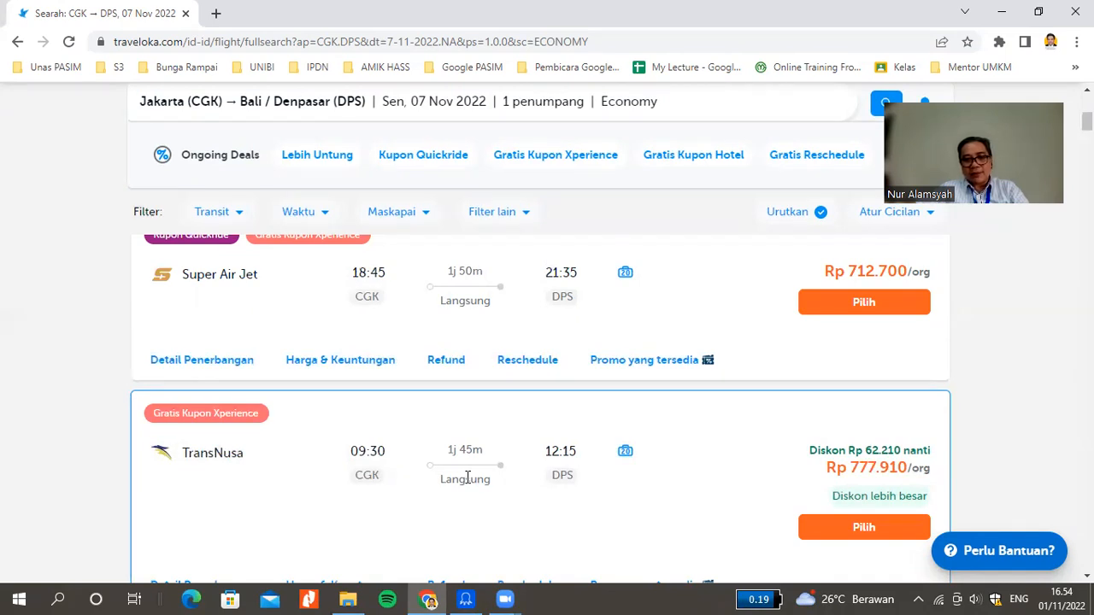
{"action": "scroll", "coordinate": [467, 477], "scroll_direction": "up", "scroll_amount": 2}
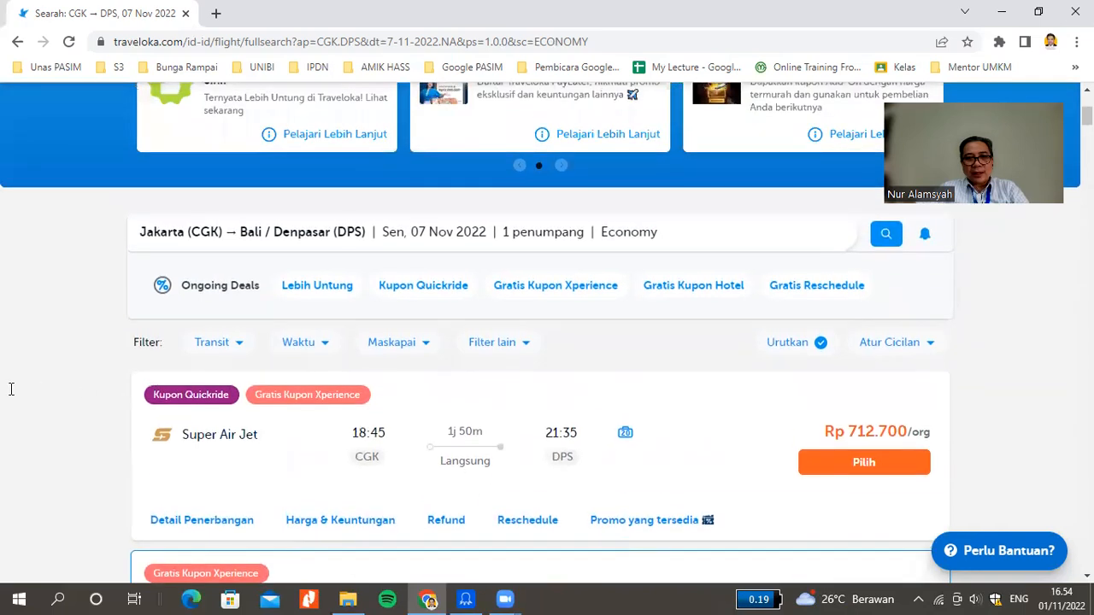
{"action": "scroll", "coordinate": [12, 385], "scroll_direction": "up", "scroll_amount": 3}
- Copy the Traveloka flight results URL and start a new scraping task with it in Octoparse
{"action": "left_click", "coordinate": [177, 47]}
{"action": "key", "text": "ctrl+c"}
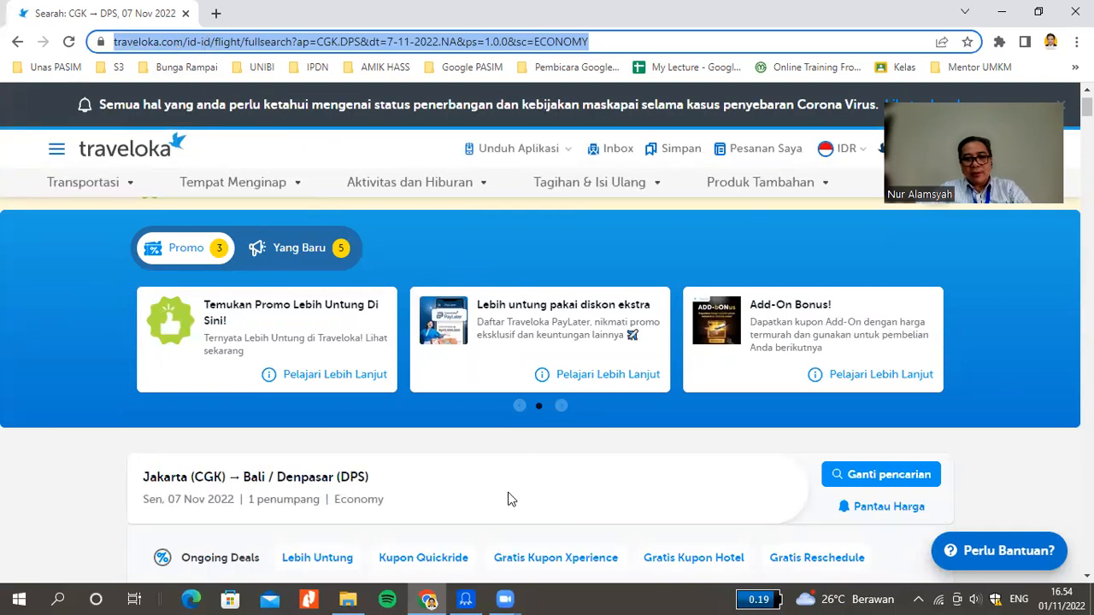
{"action": "left_click", "coordinate": [468, 598]}
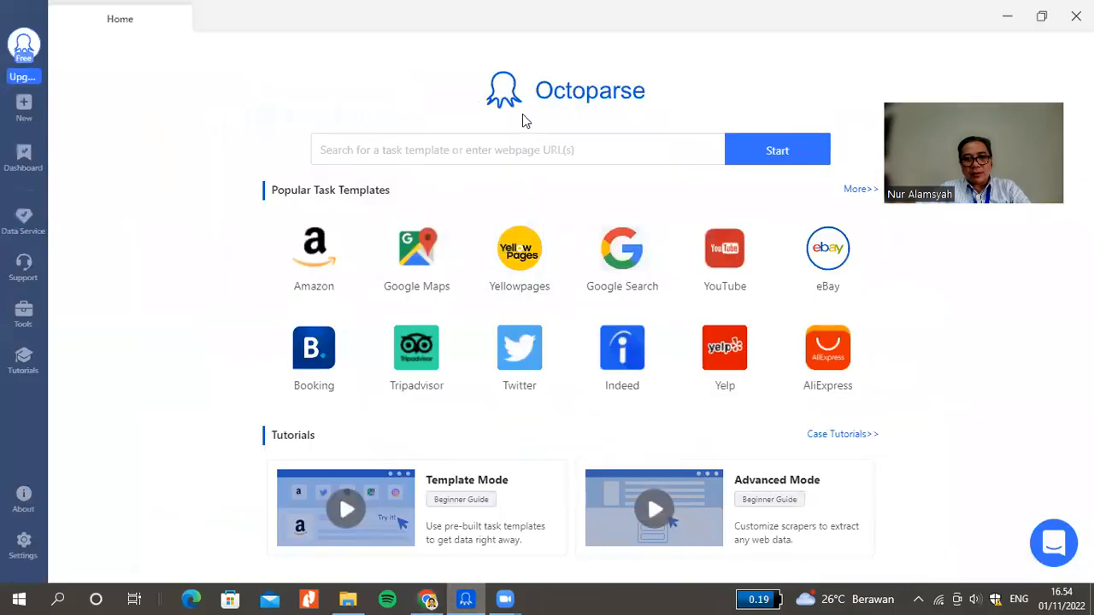
{"action": "left_click", "coordinate": [403, 152]}
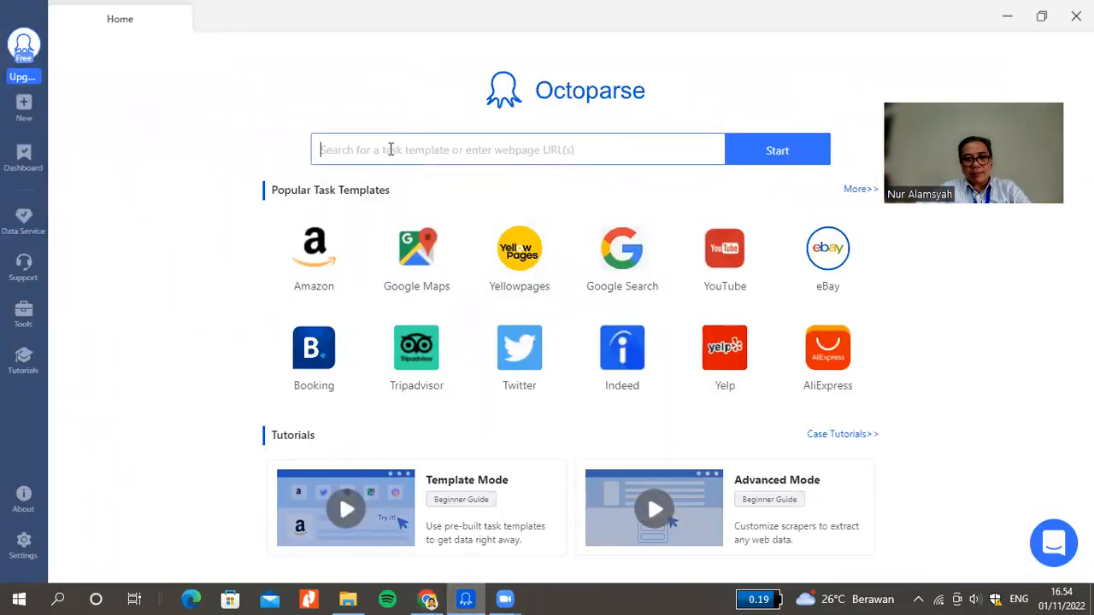
{"action": "key", "text": "ctrl+v"}
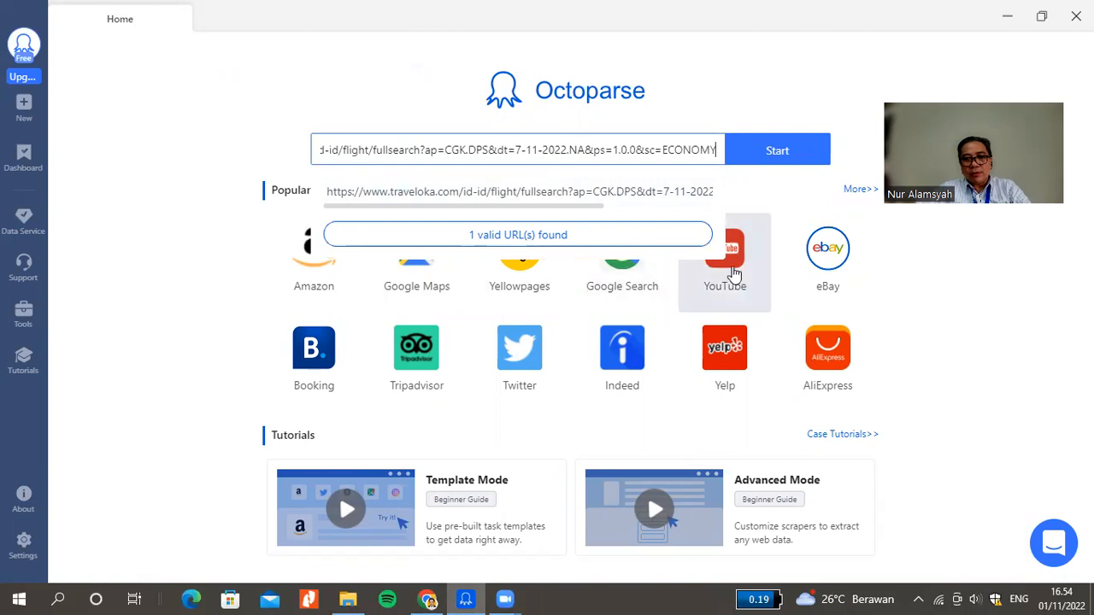
{"action": "left_click", "coordinate": [776, 151]}
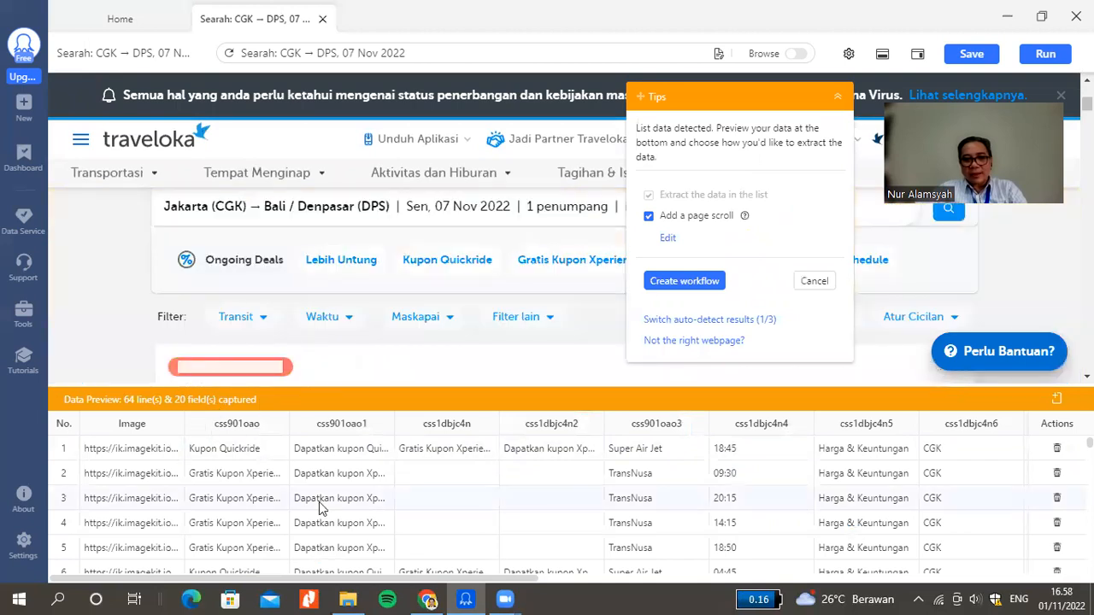
- Review the auto-detected flight rows and fields, and create the workflow with the page scroll included
{"action": "scroll", "coordinate": [318, 502], "scroll_direction": "down", "scroll_amount": 3}
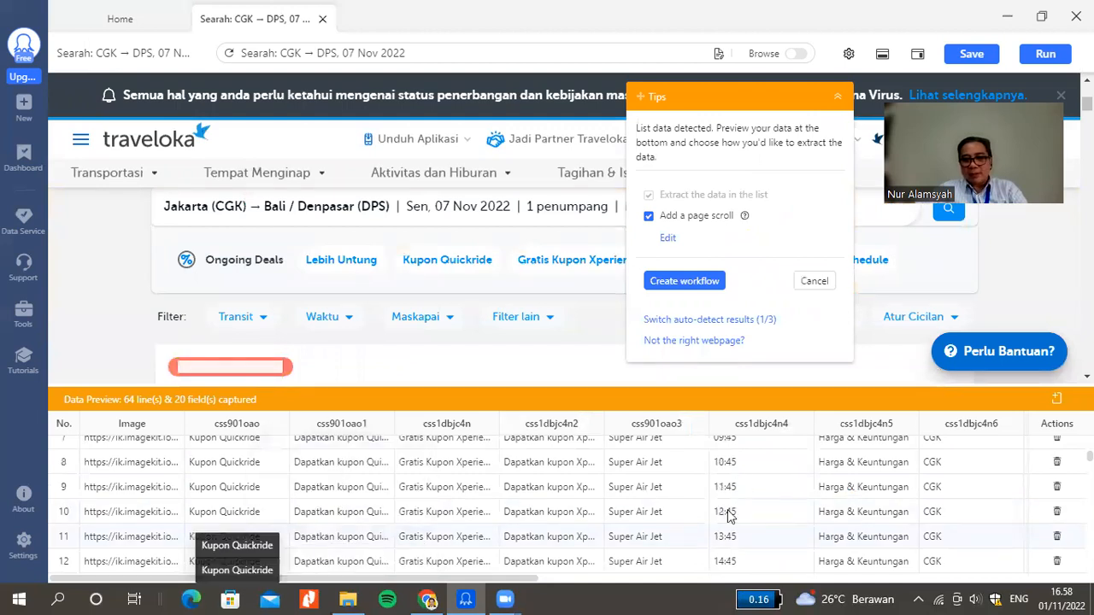
{"action": "left_click_drag", "start_coordinate": [633, 572], "coordinate": [835, 577]}
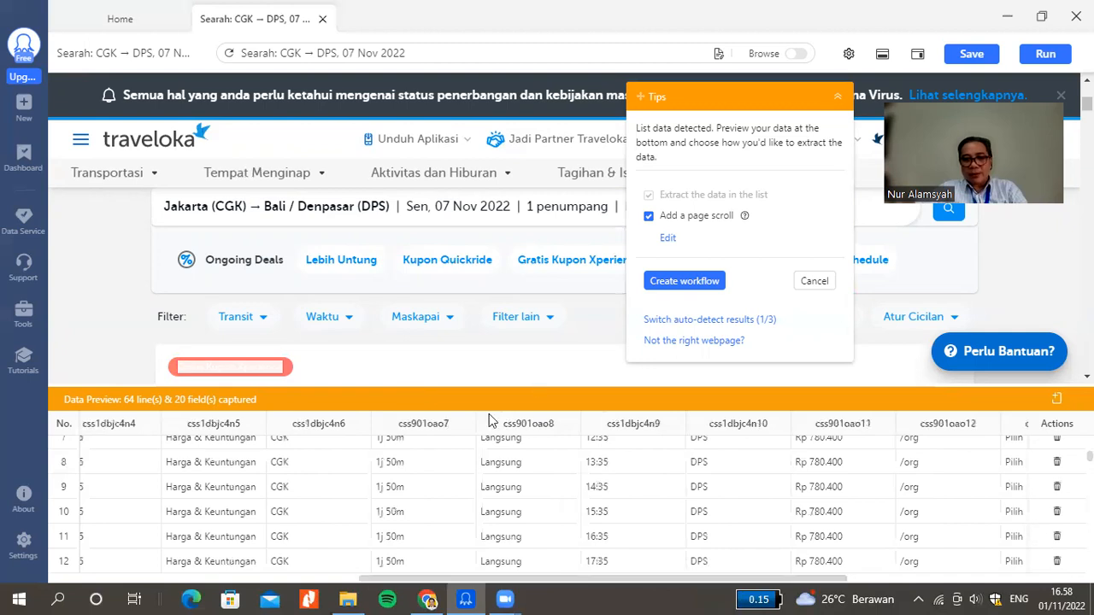
{"action": "mouse_move", "coordinate": [575, 432]}
{"action": "left_click", "coordinate": [688, 283]}
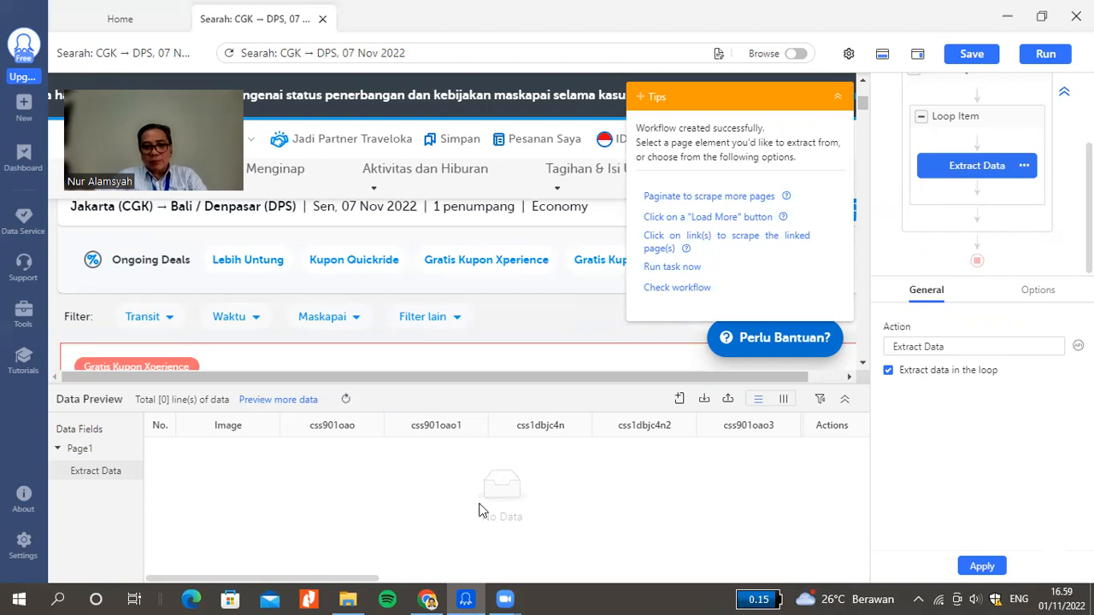
- Run the scraping task on the local device in Standard Mode
{"action": "left_click", "coordinate": [1049, 55]}
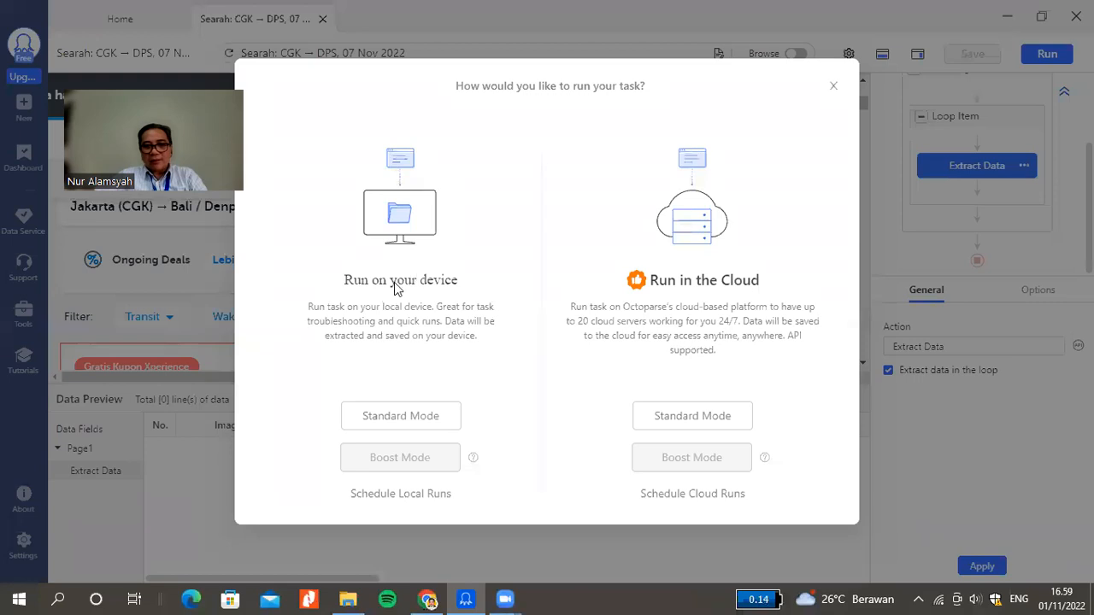
{"action": "left_click", "coordinate": [711, 414]}
{"action": "left_click", "coordinate": [413, 416]}
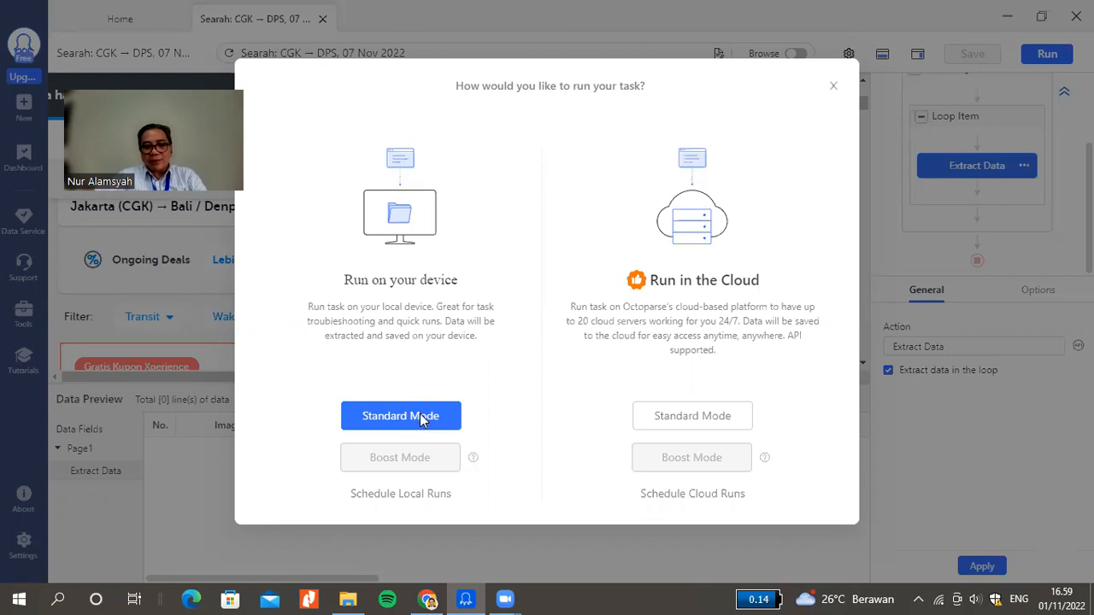
{"action": "left_click", "coordinate": [419, 414]}
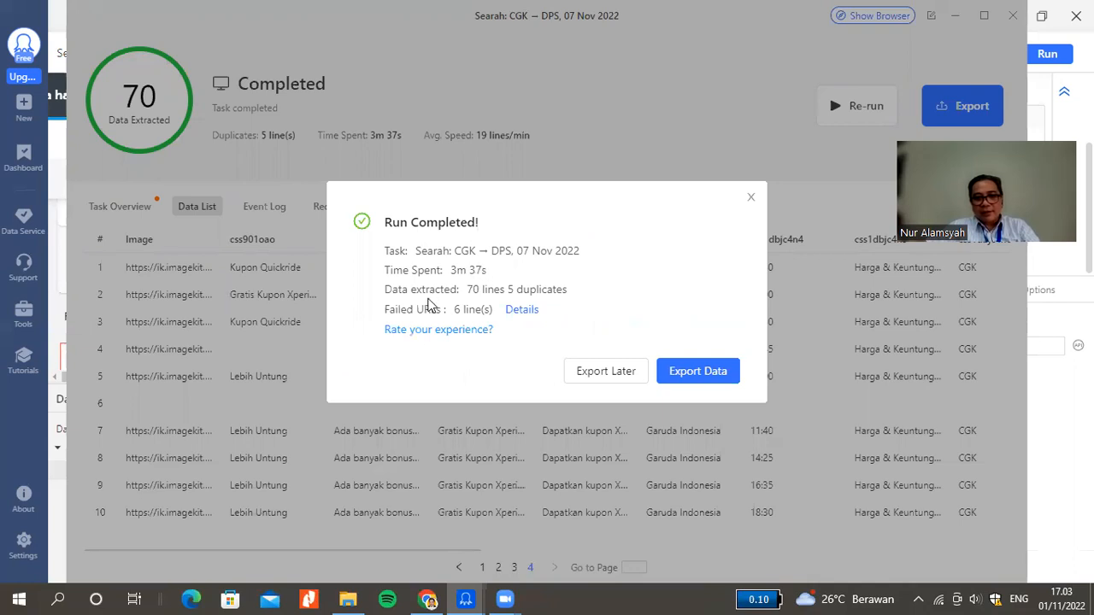
- Export the extracted data with duplicates removed, in Excel (xlsx) format
{"action": "left_click", "coordinate": [688, 372]}
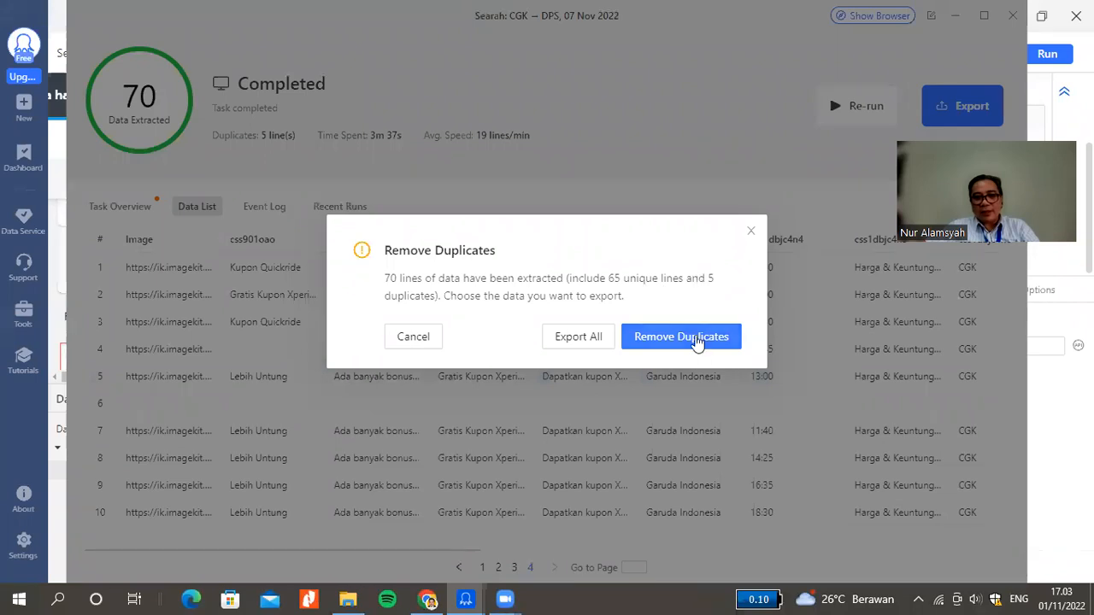
{"action": "left_click", "coordinate": [697, 338]}
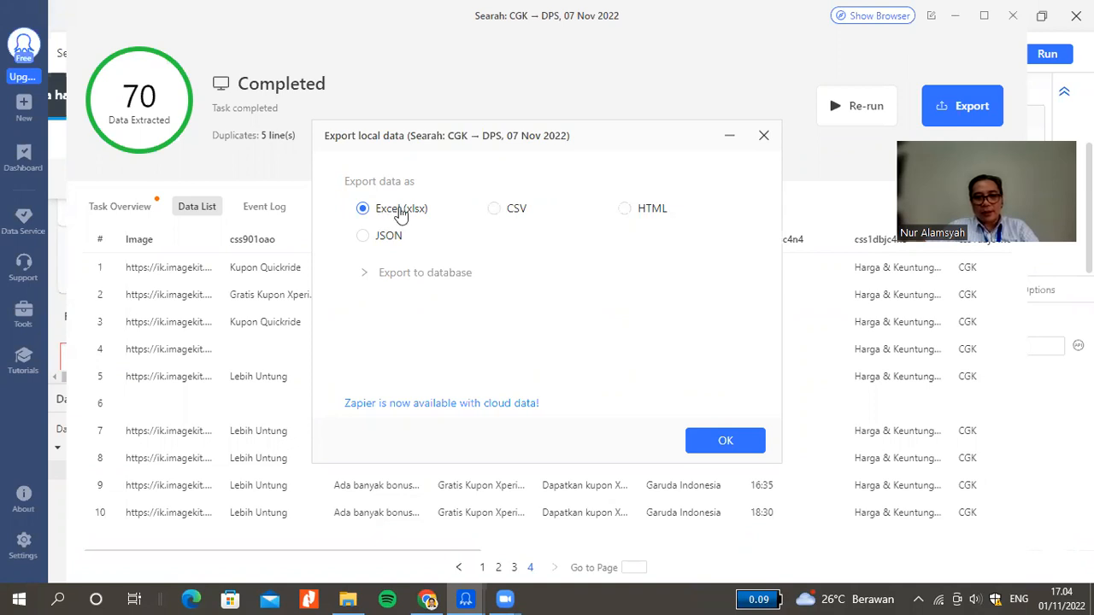
{"action": "left_click", "coordinate": [725, 441]}
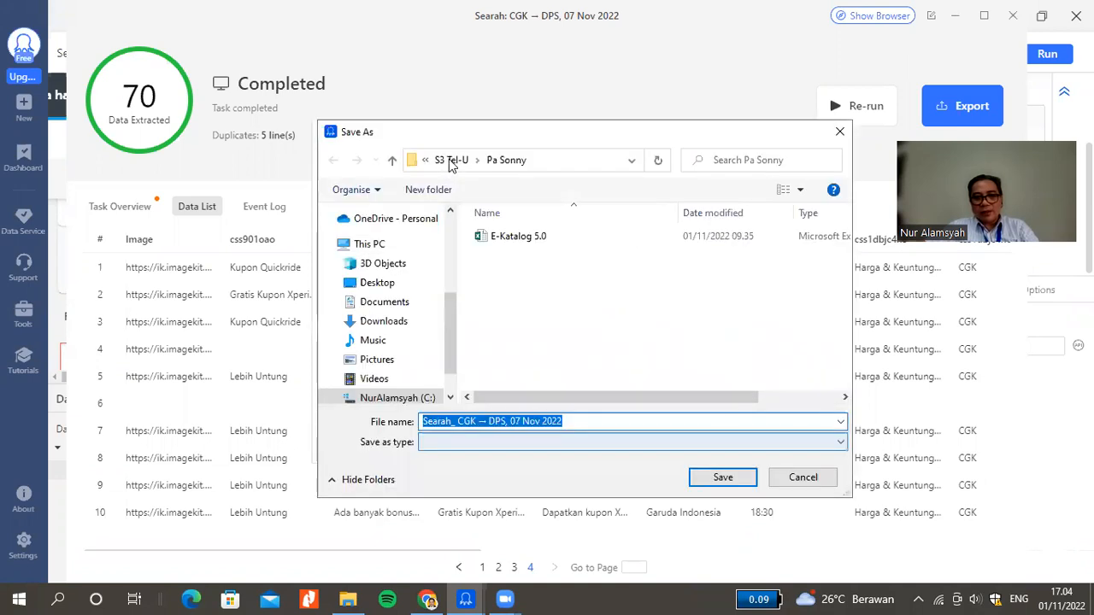
- Save the export under its suggested file name in a new folder with the default name on the C: drive
{"action": "left_click", "coordinate": [451, 161]}
{"action": "left_click", "coordinate": [471, 160]}
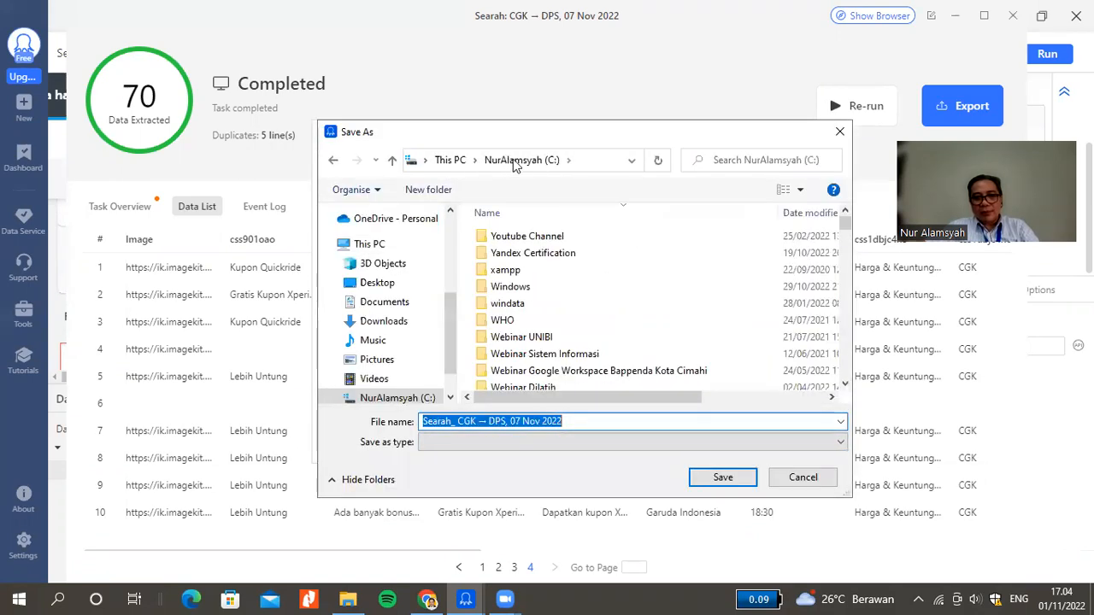
{"action": "left_click", "coordinate": [442, 190]}
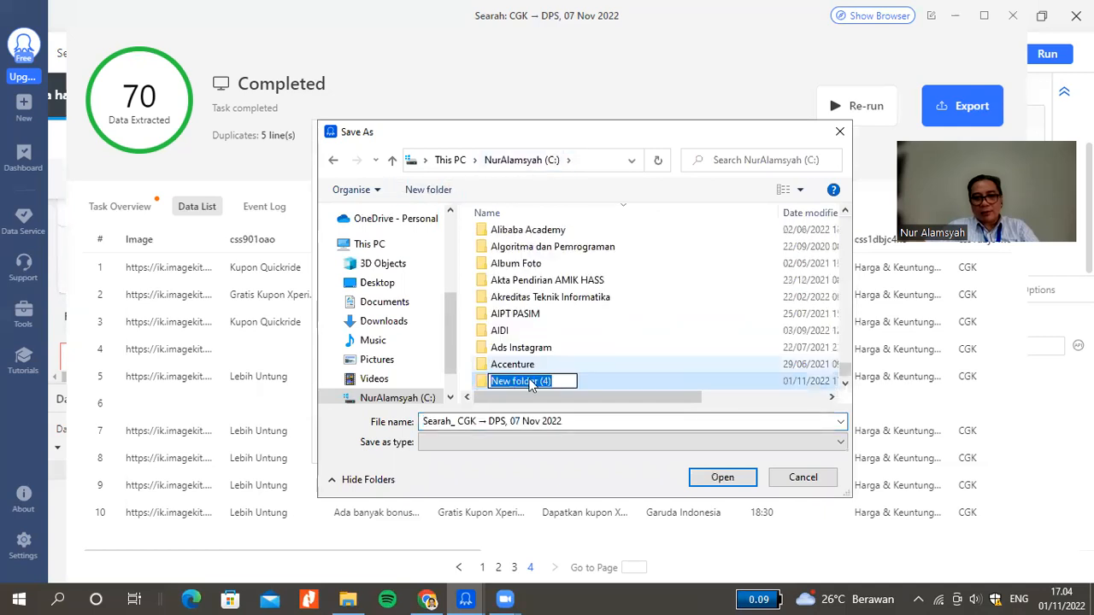
{"action": "key", "text": "Return"}
{"action": "key", "text": "Return"}
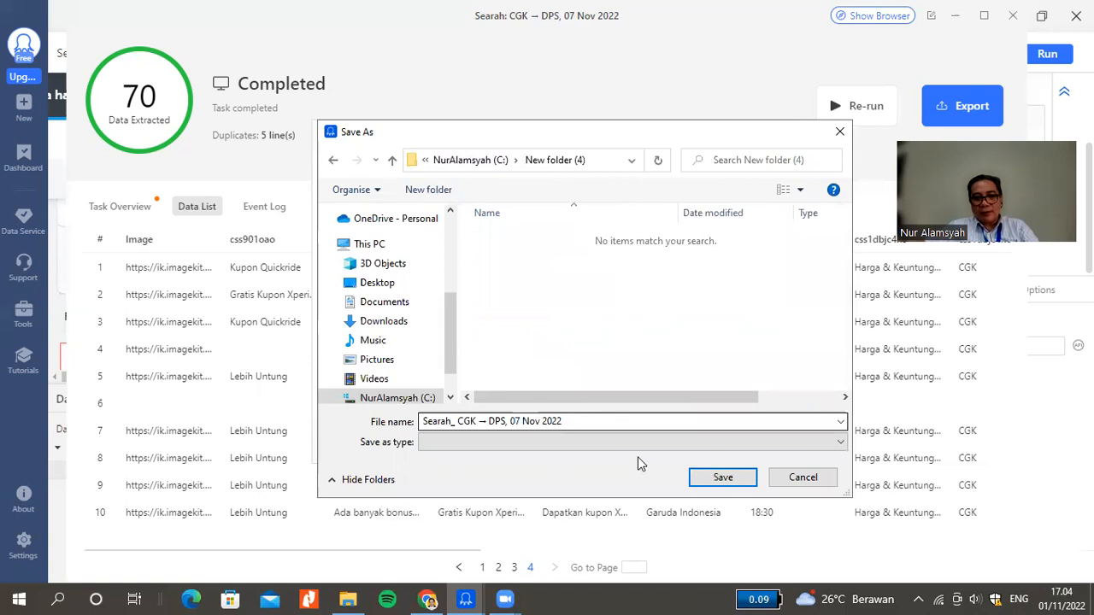
{"action": "left_click", "coordinate": [731, 479]}
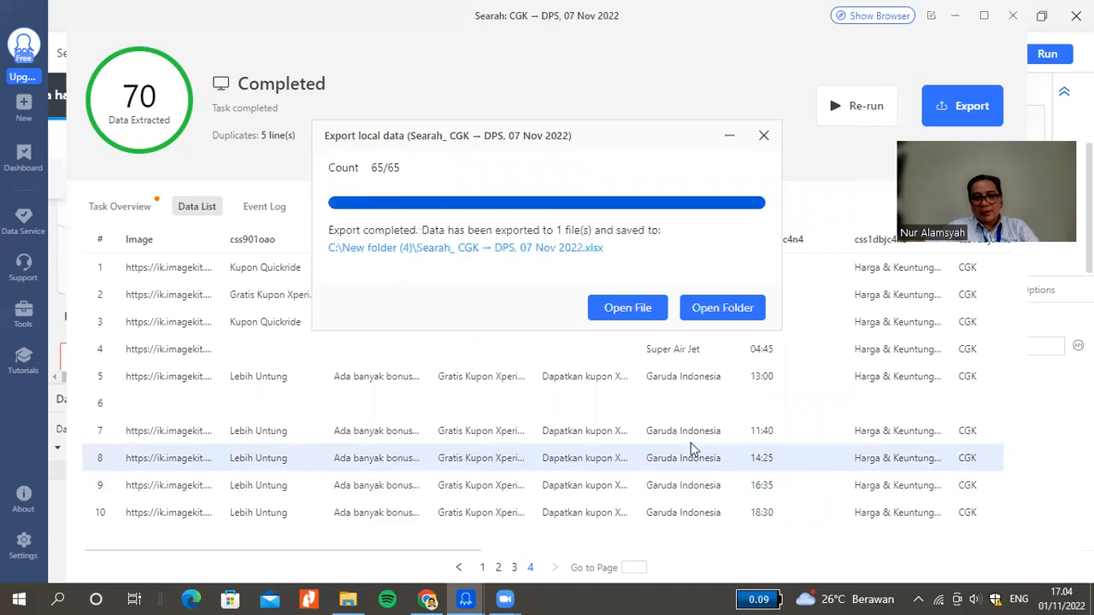
- Open the export folder, open the exported flight workbook in Excel and dismiss the Office activation notice
{"action": "left_click", "coordinate": [709, 311]}
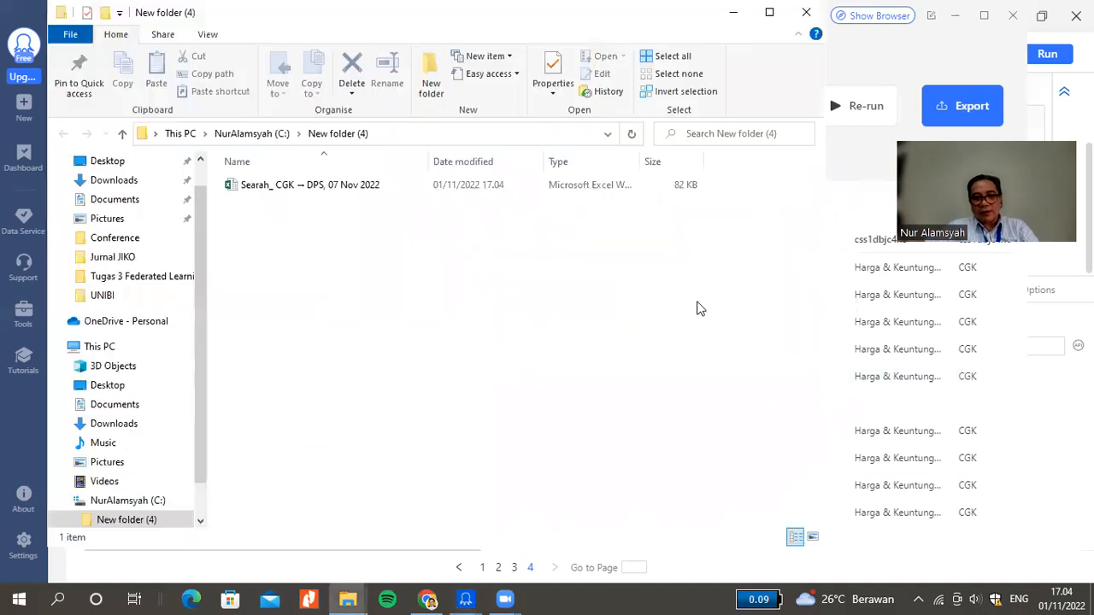
{"action": "left_click", "coordinate": [295, 185]}
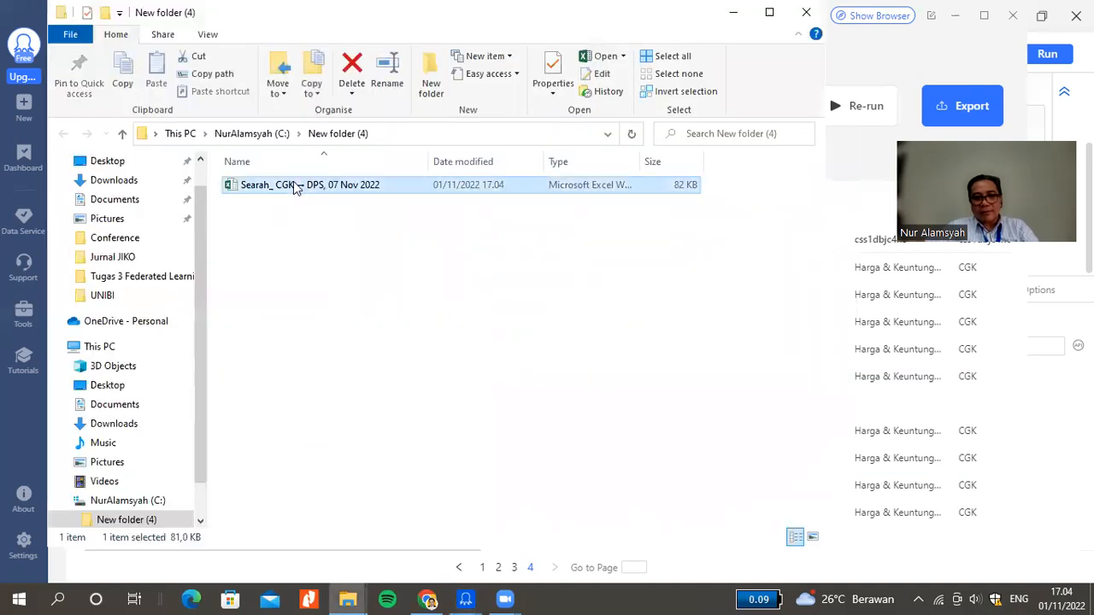
{"action": "double_click", "coordinate": [295, 187]}
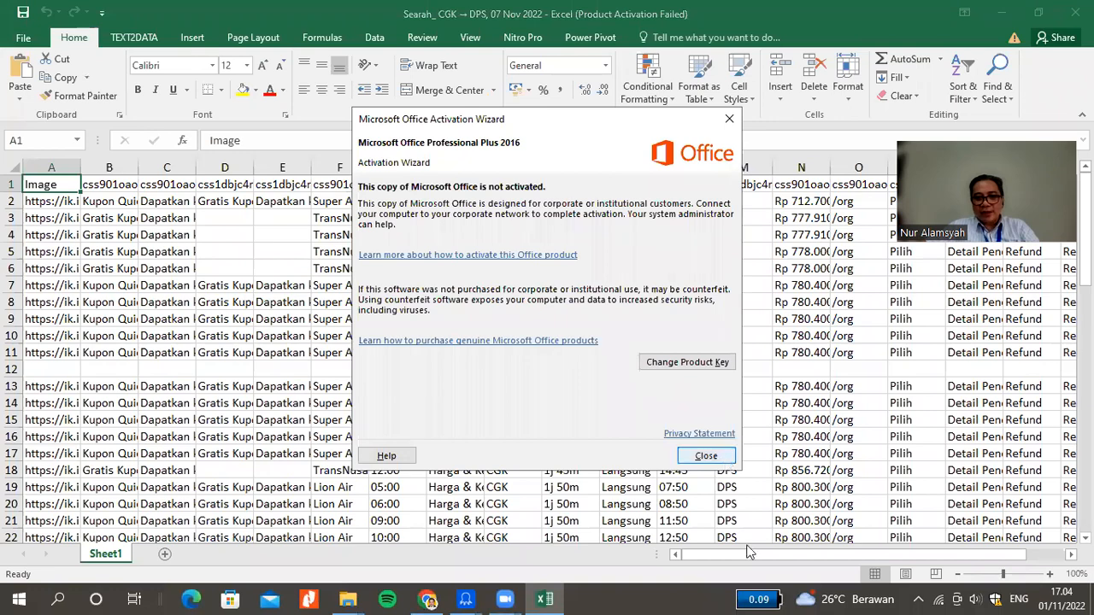
{"action": "left_click", "coordinate": [868, 556]}
{"action": "left_click_drag", "start_coordinate": [874, 554], "coordinate": [364, 351]}
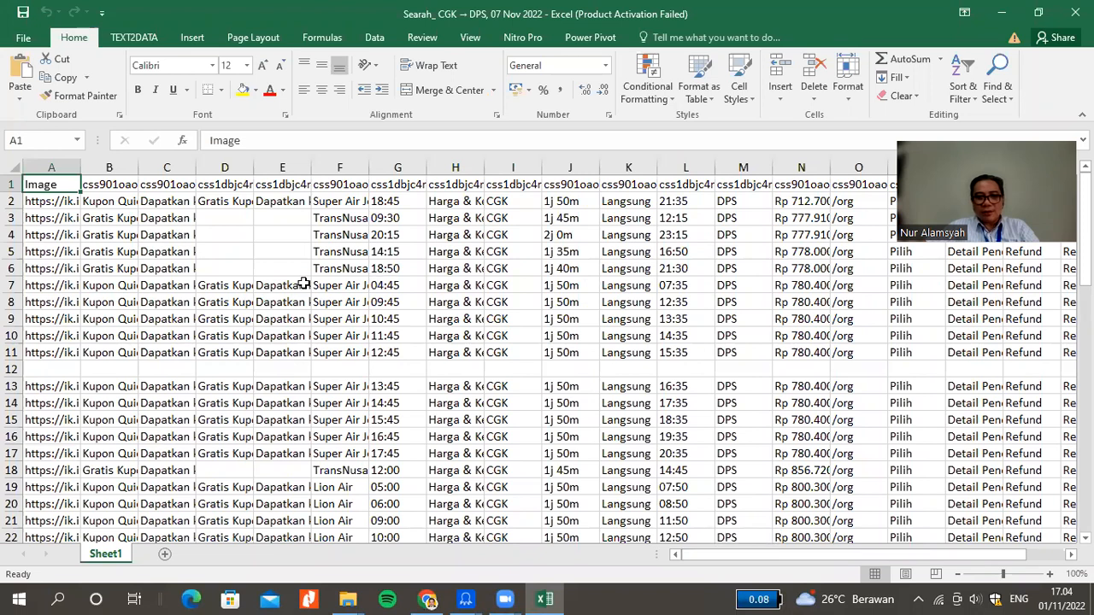